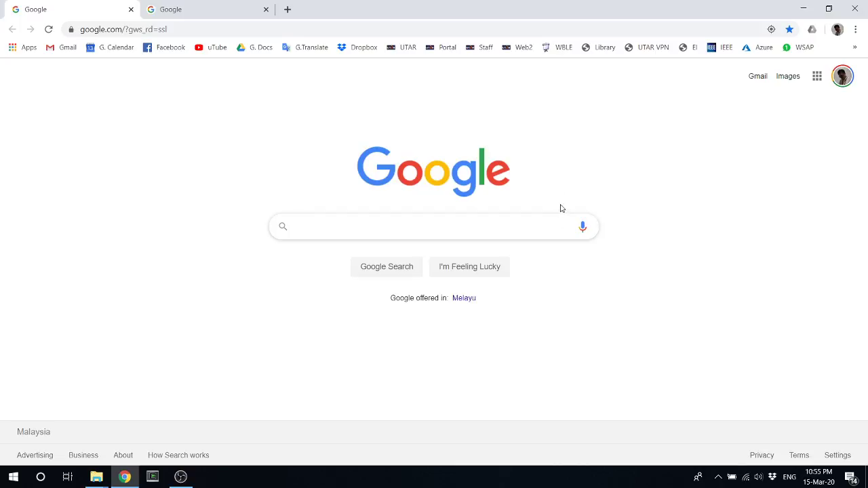
# Enter teams.microsoft.com in Chrome's address bar and load the site
pyautogui.click(152, 29)
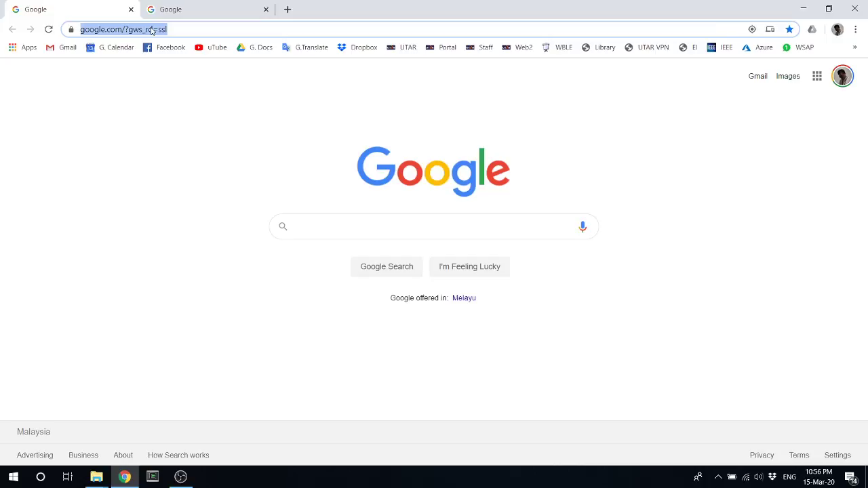
pyautogui.write('s')
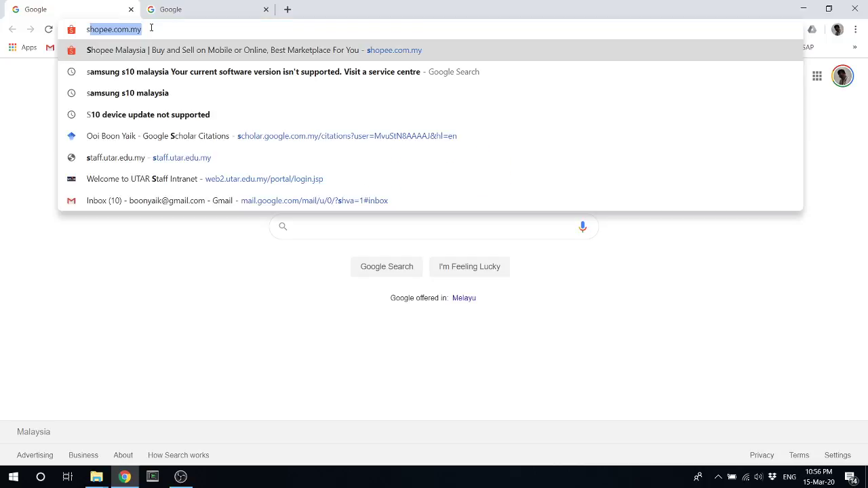
pyautogui.press('BackSpace')
pyautogui.press('BackSpace')
pyautogui.write('teams.microsoft.com')
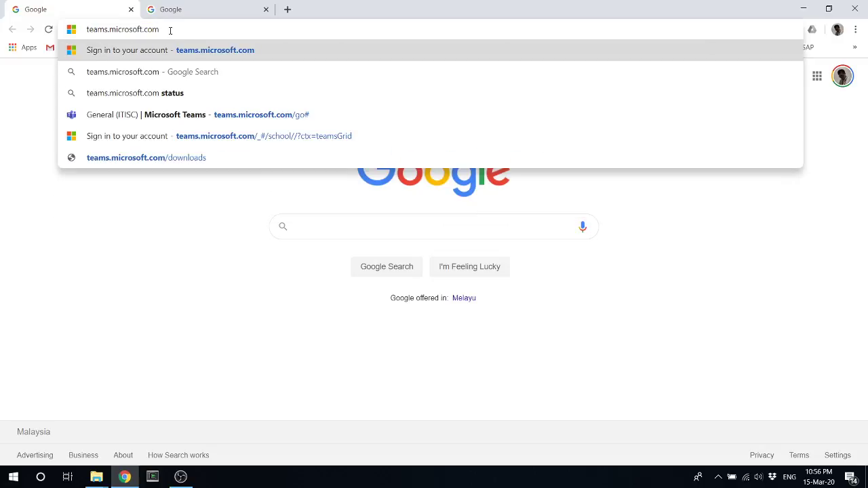
pyautogui.press('Return')
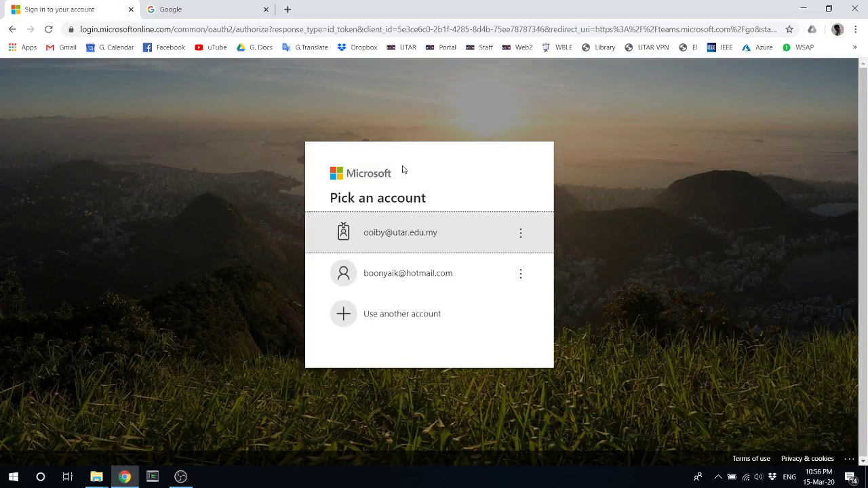
# Choose the university account on the Pick an account screen to complete sign-in
pyautogui.click(446, 239)
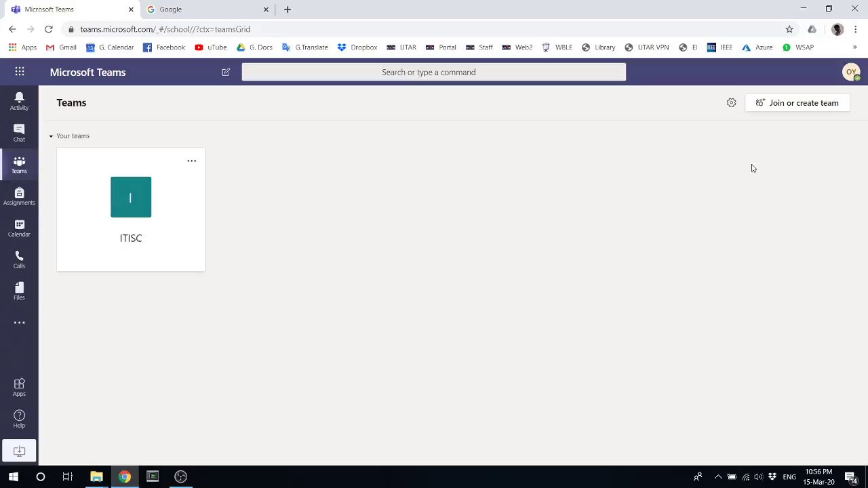
# Create a Class-type team named 'UCCD1004 PCP' and skip adding any people
pyautogui.click(804, 103)
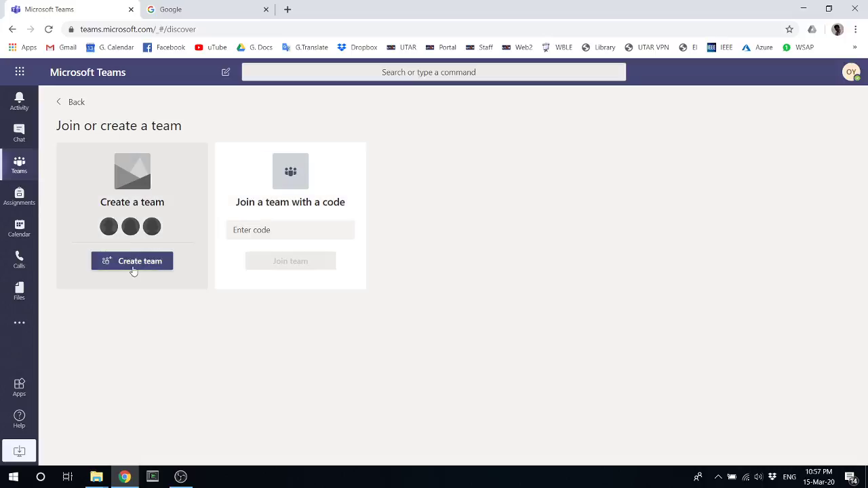
pyautogui.click(131, 265)
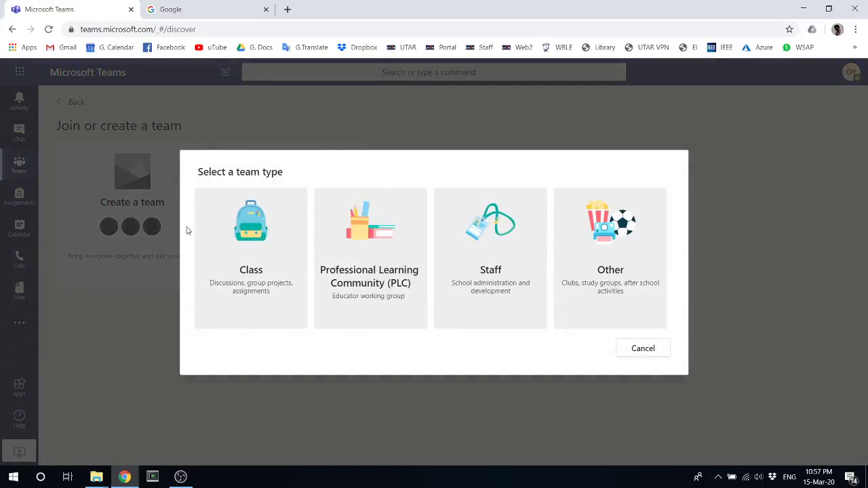
pyautogui.click(252, 282)
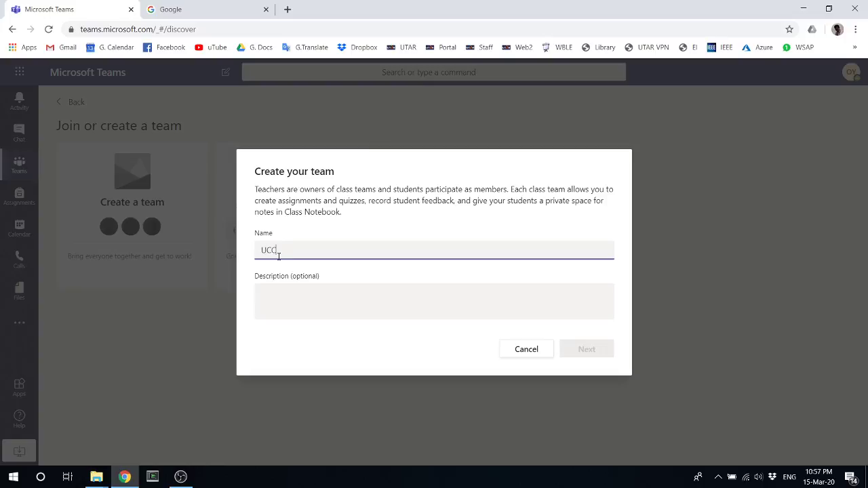
pyautogui.write('UCCD1004 PCP')
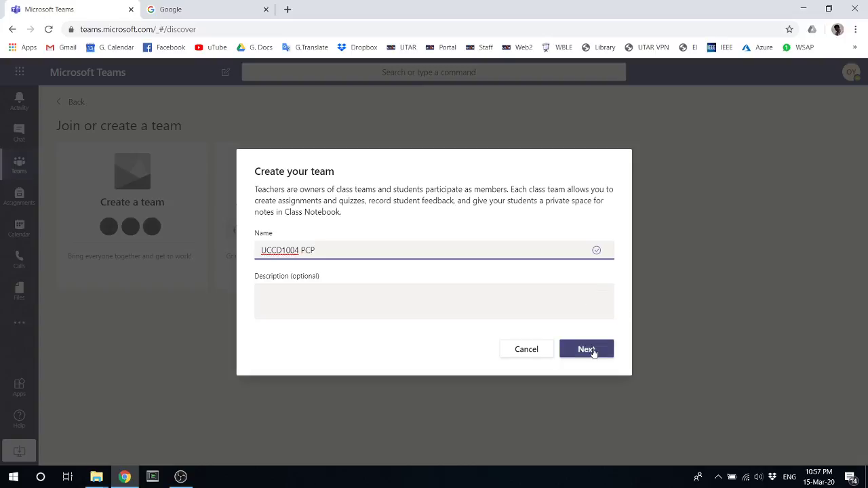
pyautogui.click(593, 351)
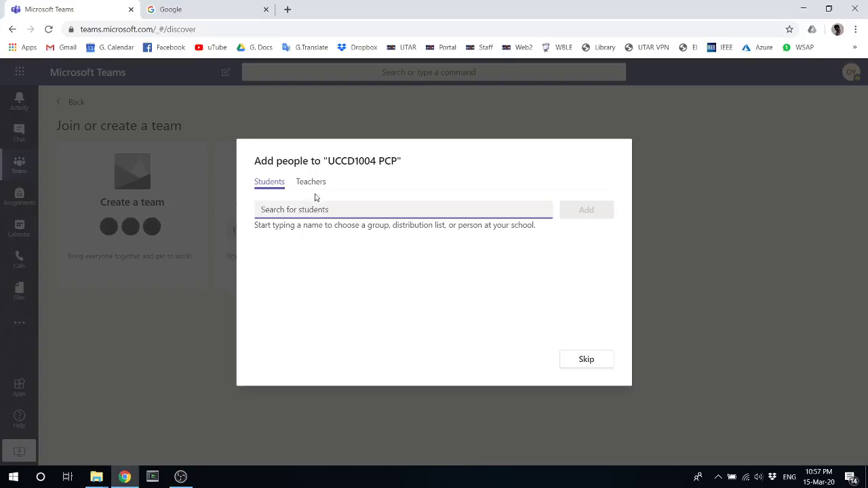
pyautogui.click(578, 360)
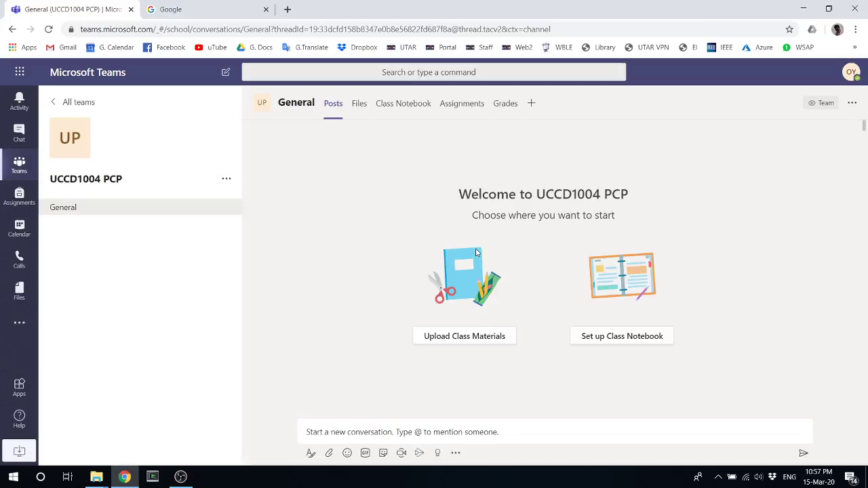
# From All teams, open Manage team for the UCCD1004 PCP card
pyautogui.click(72, 105)
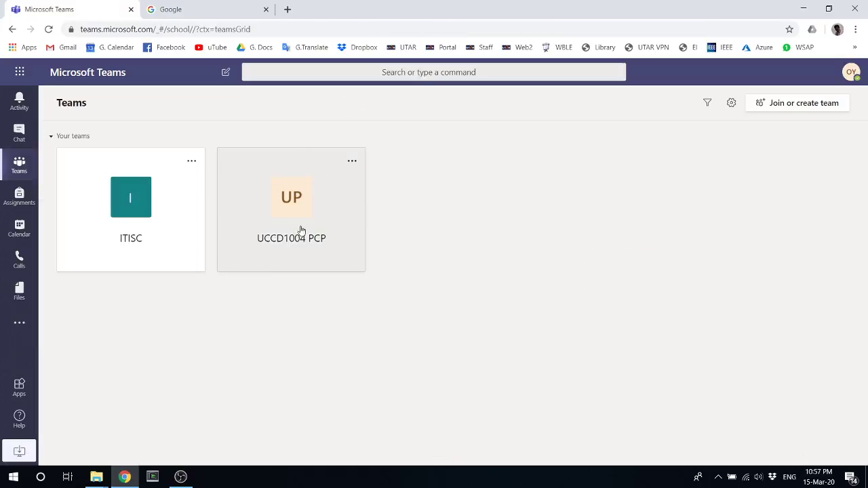
pyautogui.click(351, 164)
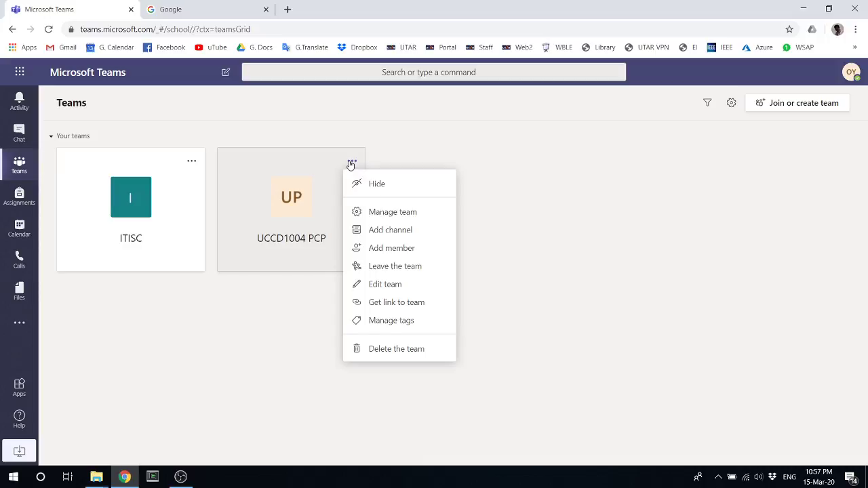
pyautogui.click(382, 214)
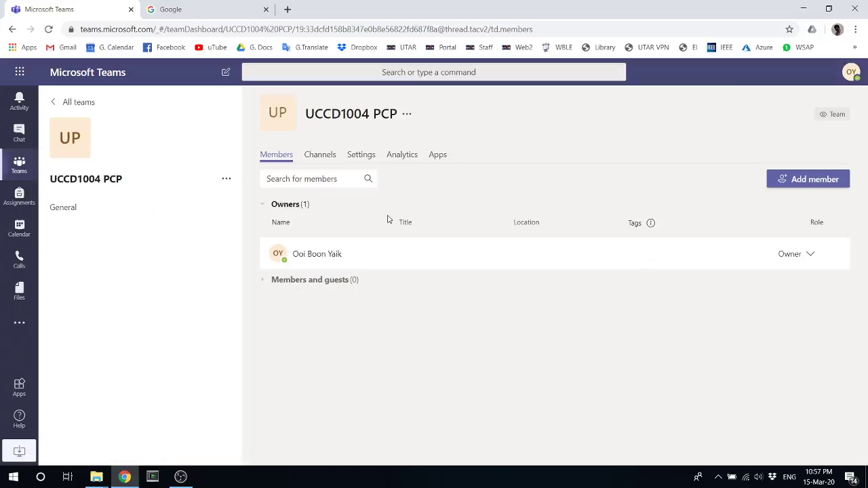
# Generate a join code under Settings > Team code and copy it
pyautogui.click(361, 159)
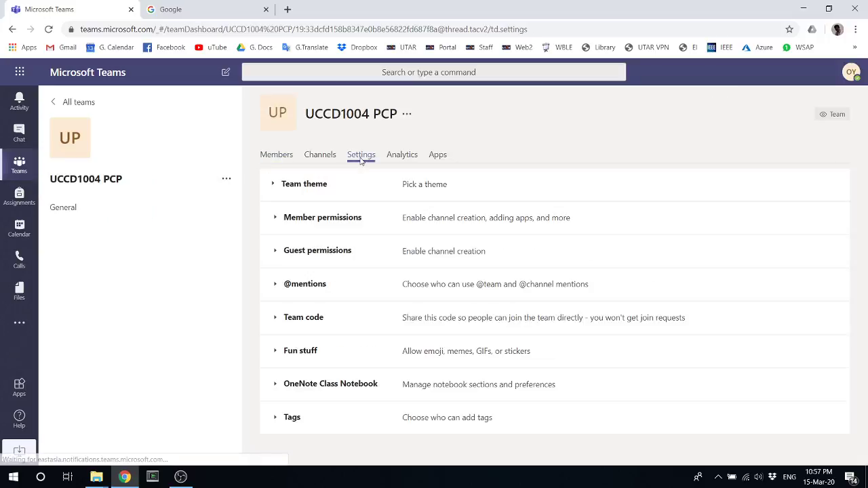
pyautogui.click(278, 320)
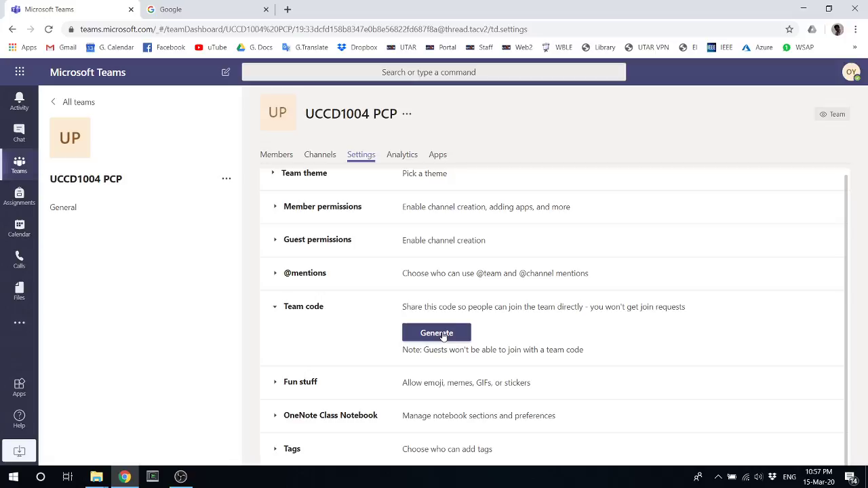
pyautogui.click(443, 336)
pyautogui.doubleClick(428, 332)
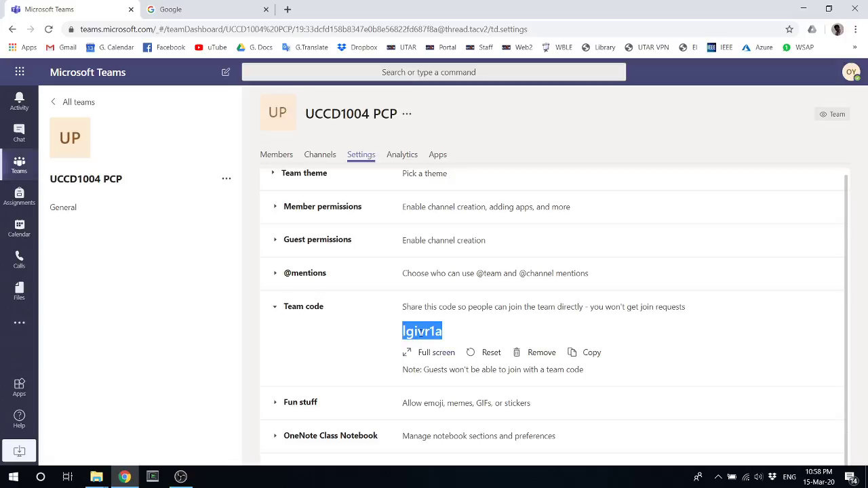
pyautogui.rightClick(419, 332)
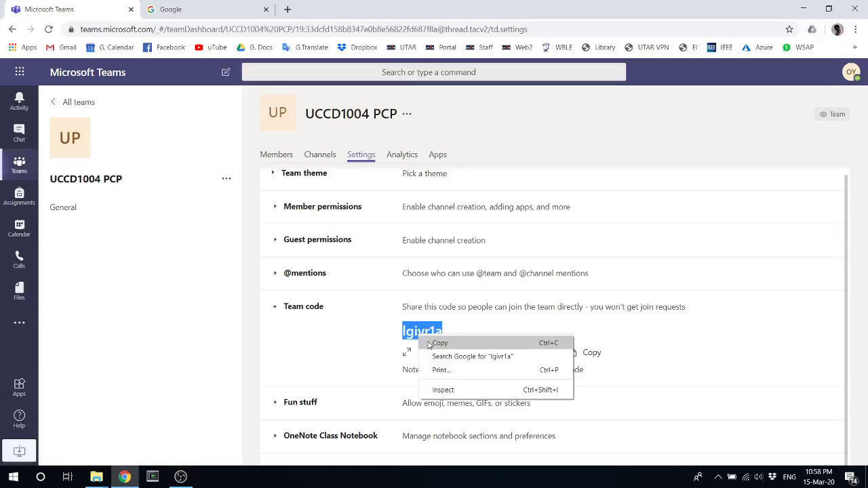
pyautogui.click(435, 341)
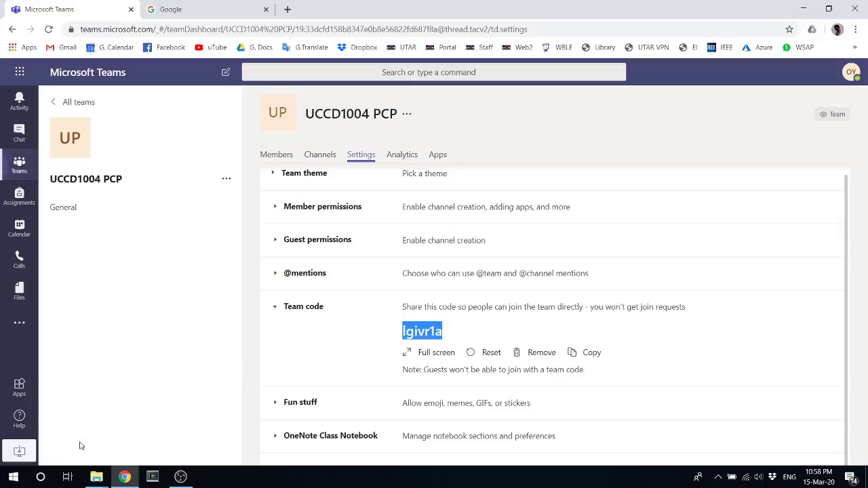
# Open Notepad and note the joining steps: teams.microsoft.com, log in using UTAR, the team code
pyautogui.click(48, 478)
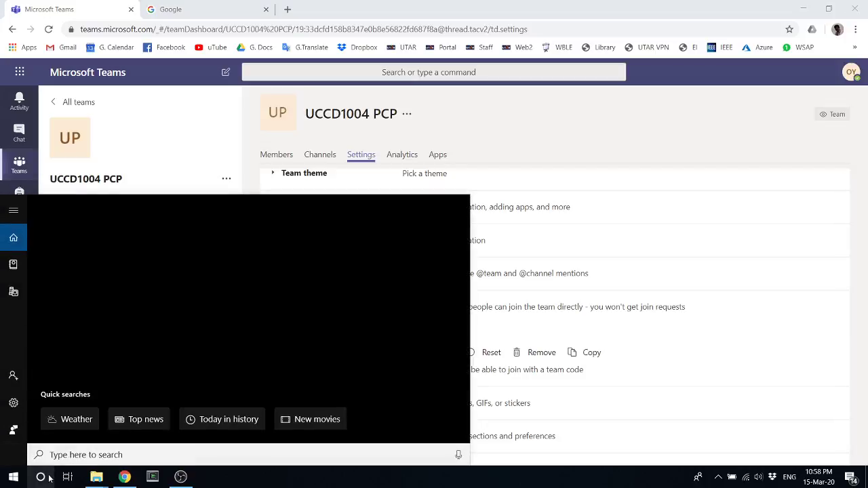
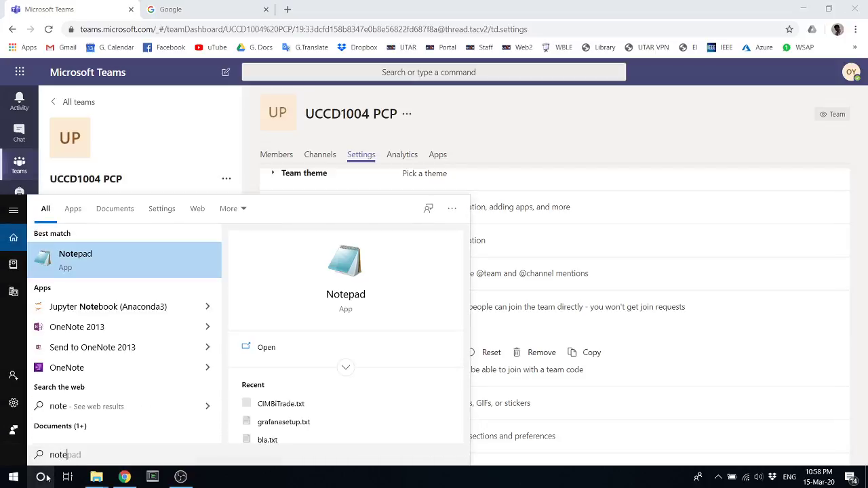
pyautogui.press('Return')
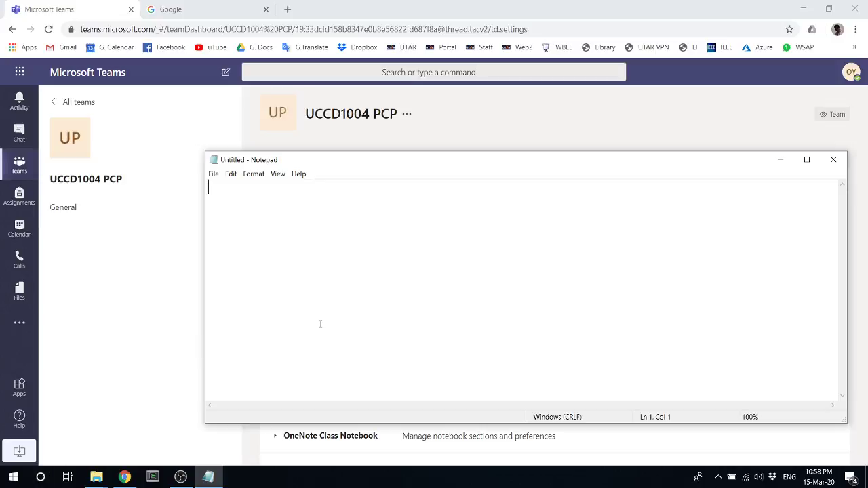
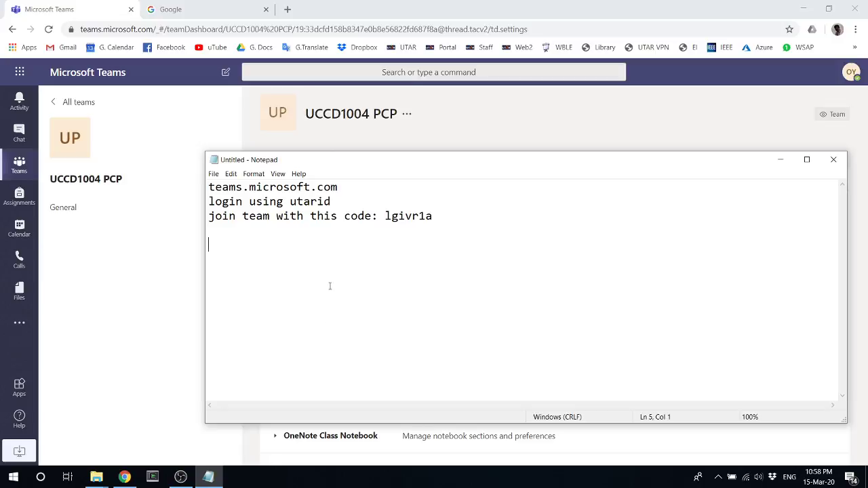
# Minimize Notepad and return via All teams to the UCCD1004 PCP team's General channel
pyautogui.click(775, 163)
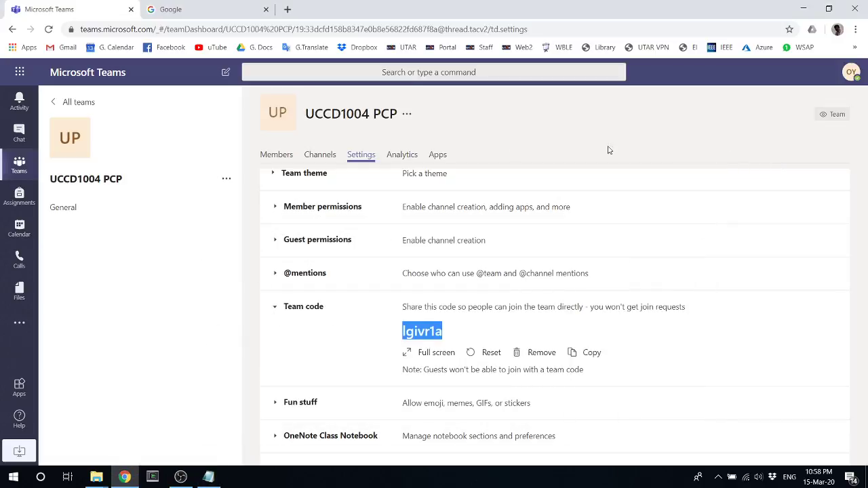
pyautogui.click(274, 156)
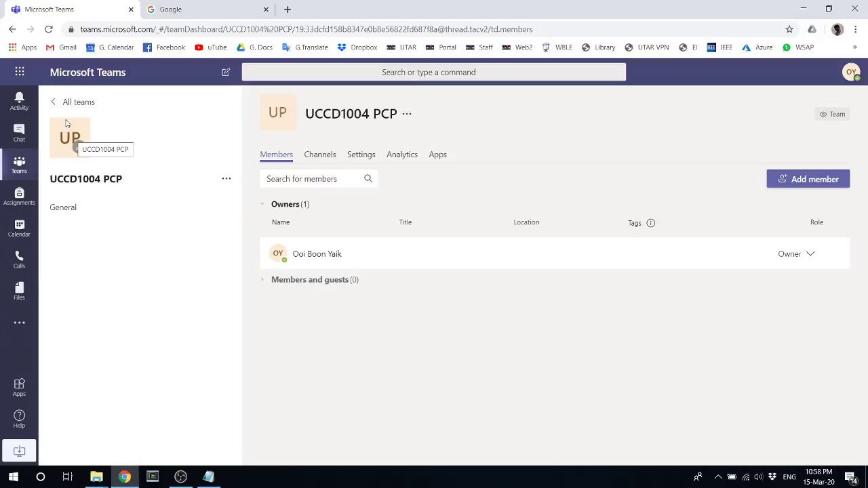
pyautogui.click(58, 106)
pyautogui.click(287, 194)
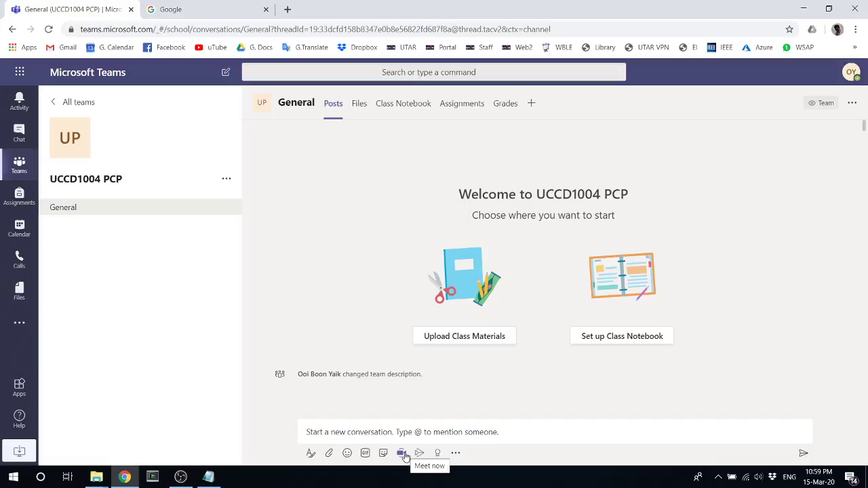
# Start Meet now in General, allow mic and camera access, and enter subject 'Lecture 01'
pyautogui.click(403, 453)
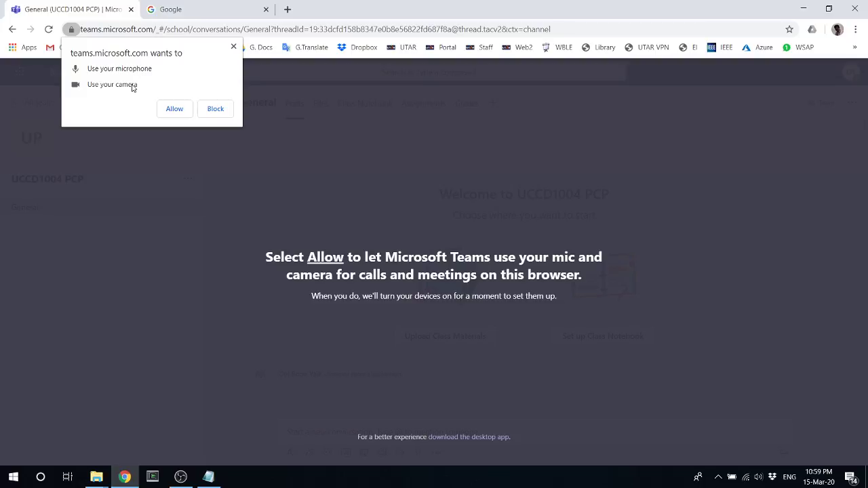
pyautogui.click(174, 109)
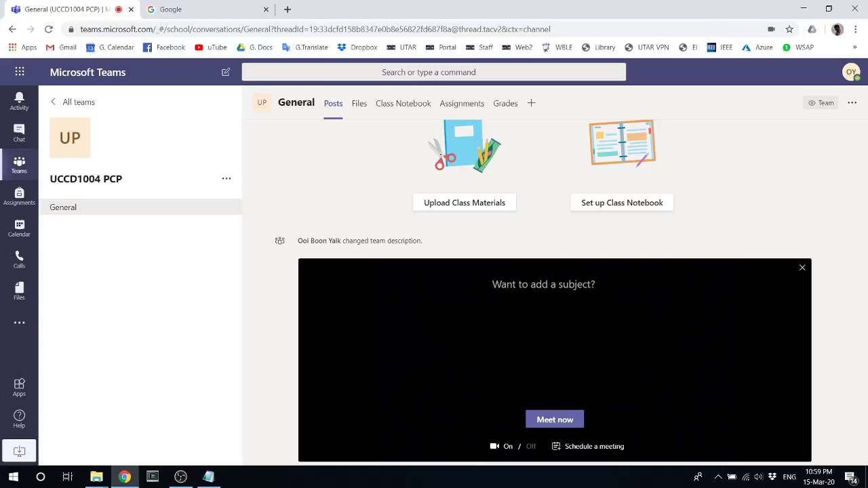
pyautogui.write('Lecture 01')
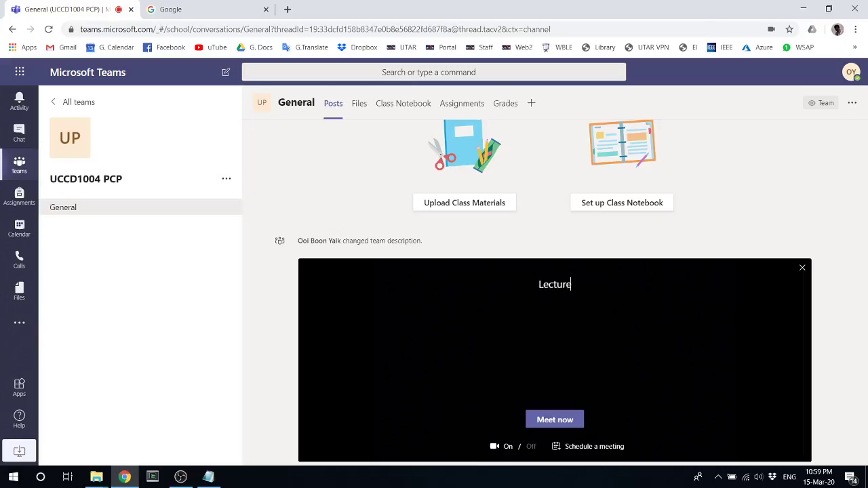